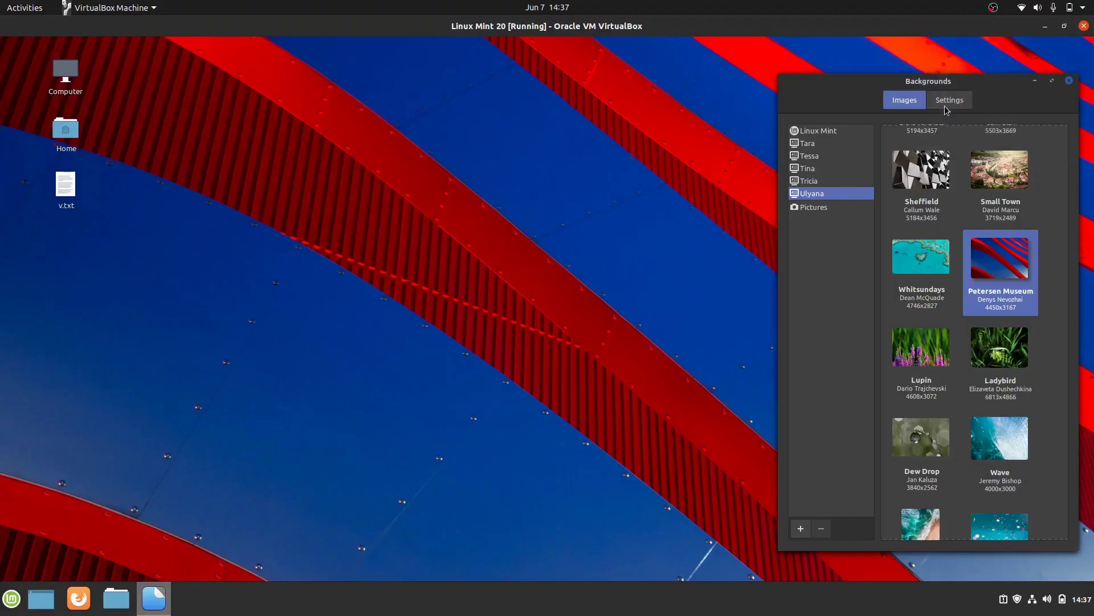
# Make the VirtualBox Mint desktop fullscreen and open the applications menu.
pyautogui.hotkey('ctrl', 'f')
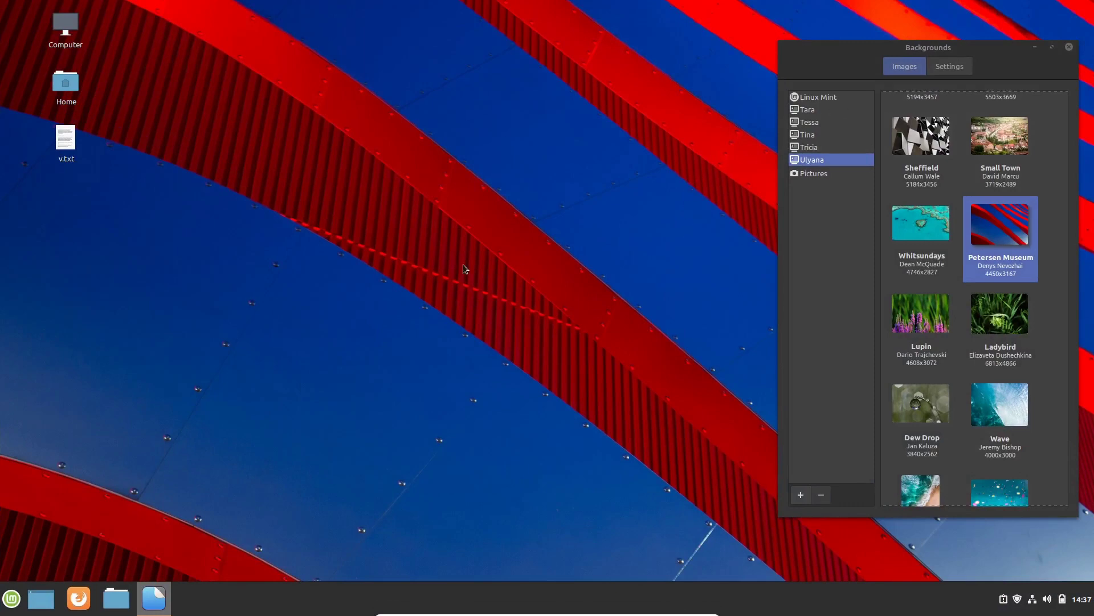
pyautogui.click(11, 598)
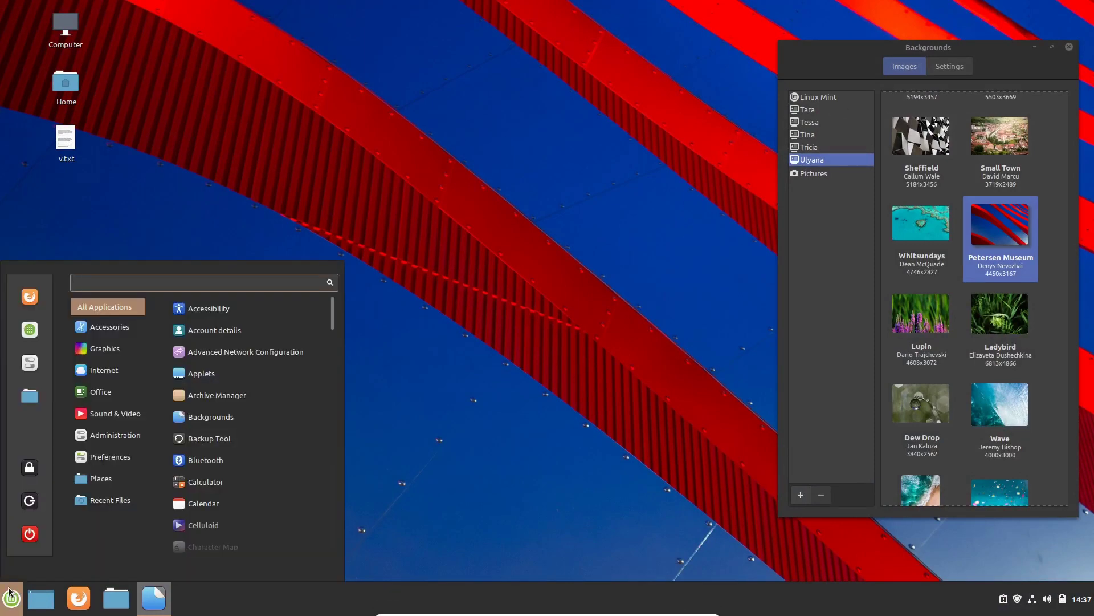
pyautogui.write('xterm')
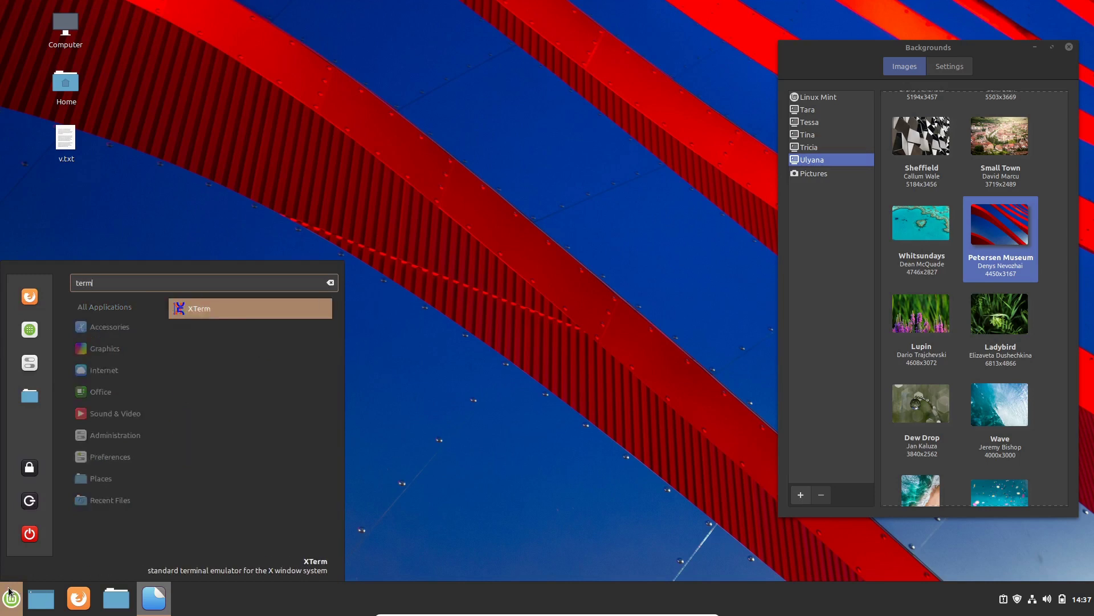
# Launch XTerm, run neofetch to show Linux Mint 20 details, and move the window up-left.
pyautogui.press('Return')
pyautogui.moveTo(579, 214); pyautogui.dragTo(544, 221)
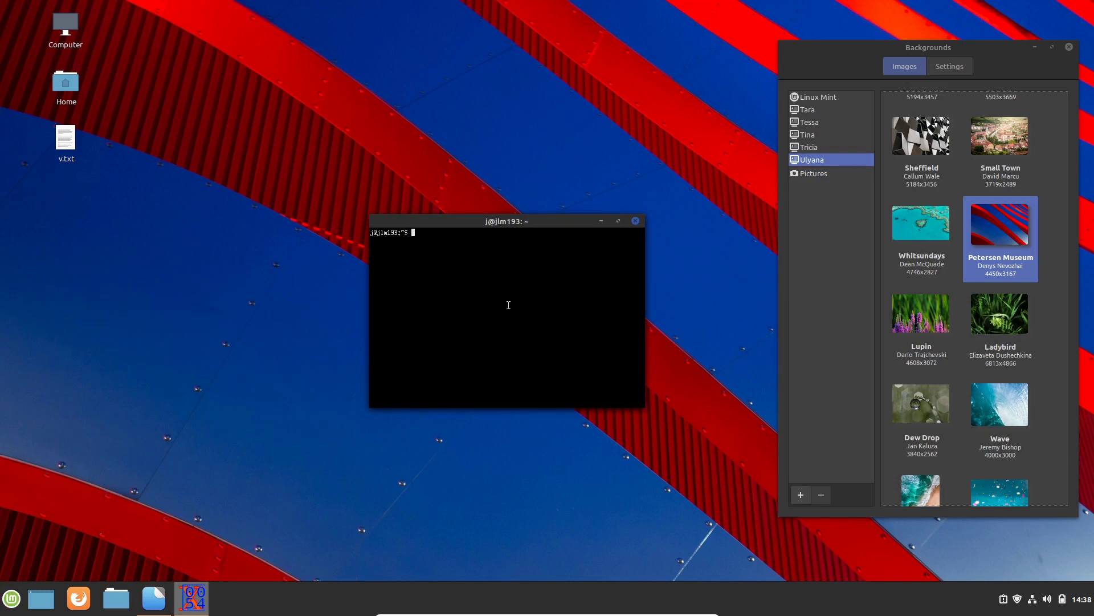
pyautogui.write('neoft')
pyautogui.write('etch')
pyautogui.press('Return')
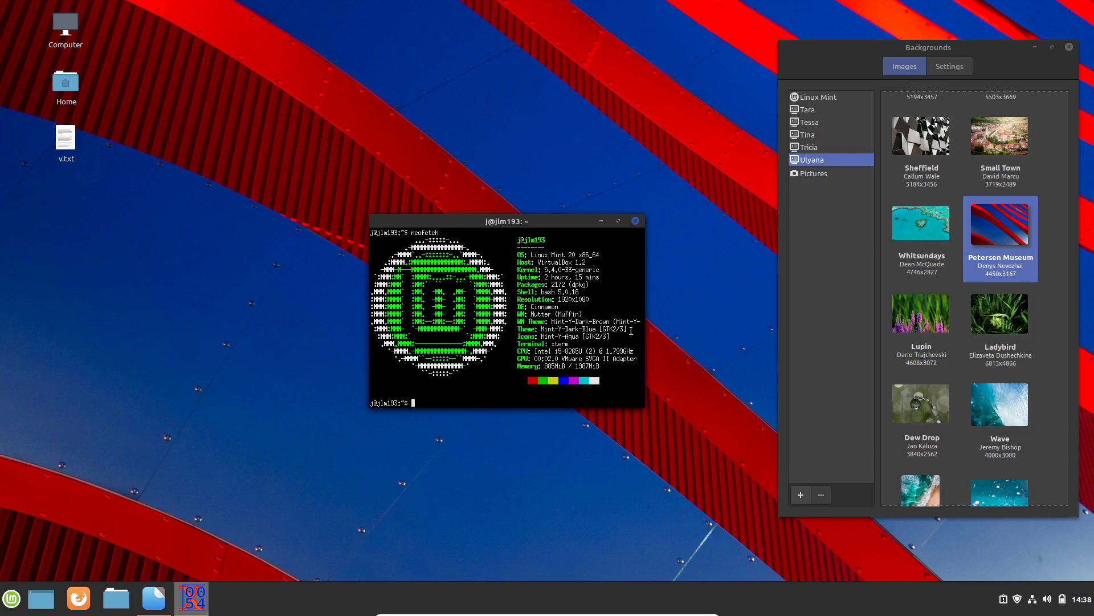
pyautogui.moveTo(552, 254); pyautogui.dragTo(589, 253)
pyautogui.moveTo(552, 220); pyautogui.dragTo(508, 189)
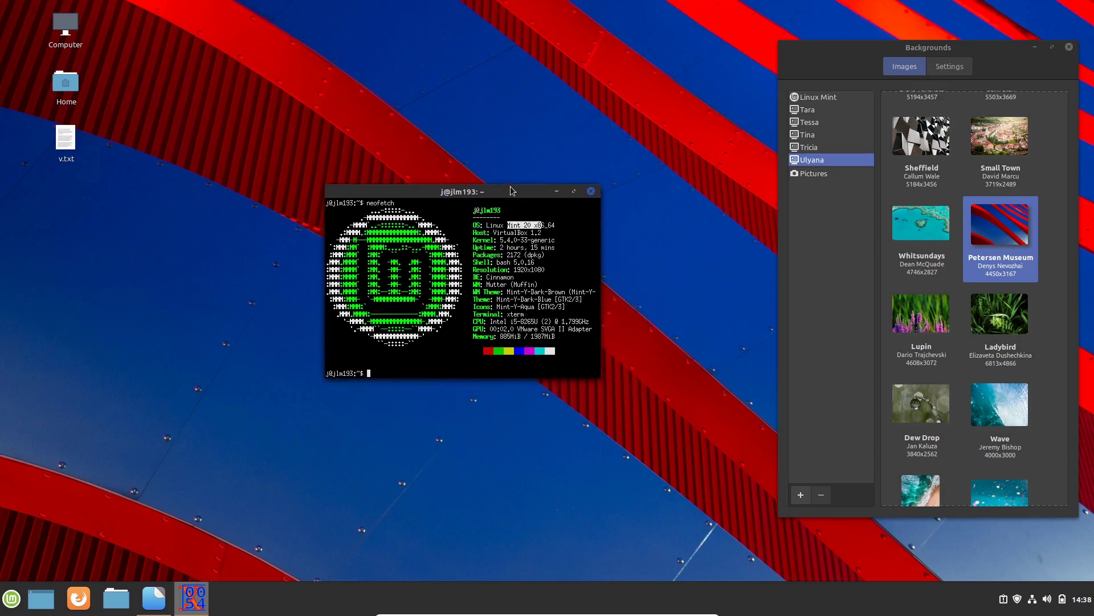
pyautogui.moveTo(494, 188); pyautogui.dragTo(432, 103)
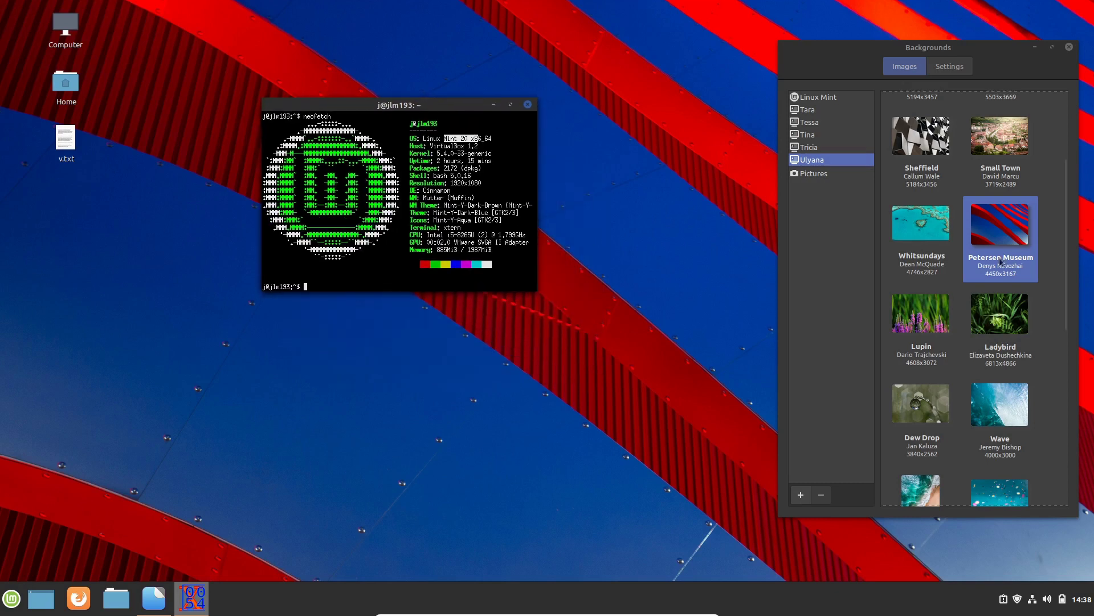
pyautogui.scroll(5, 1001, 240)
# Minimize XTerm and try Tree, Lavender, Pink, Kyoto, Petersen Museum, Small Town, then Whitsundays wallpapers.
pyautogui.click(940, 131)
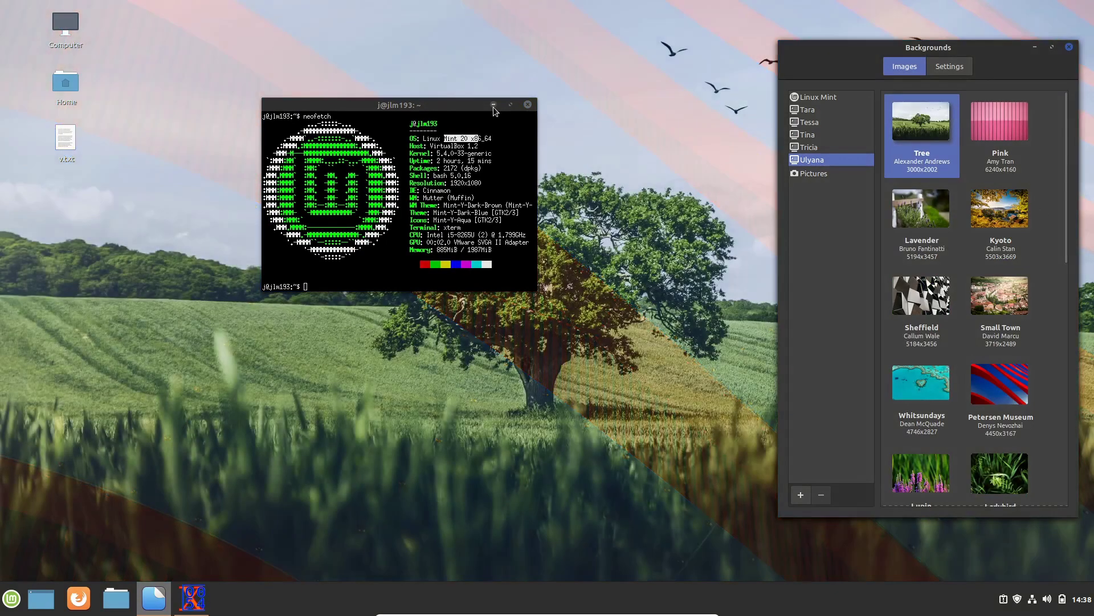
pyautogui.click(493, 107)
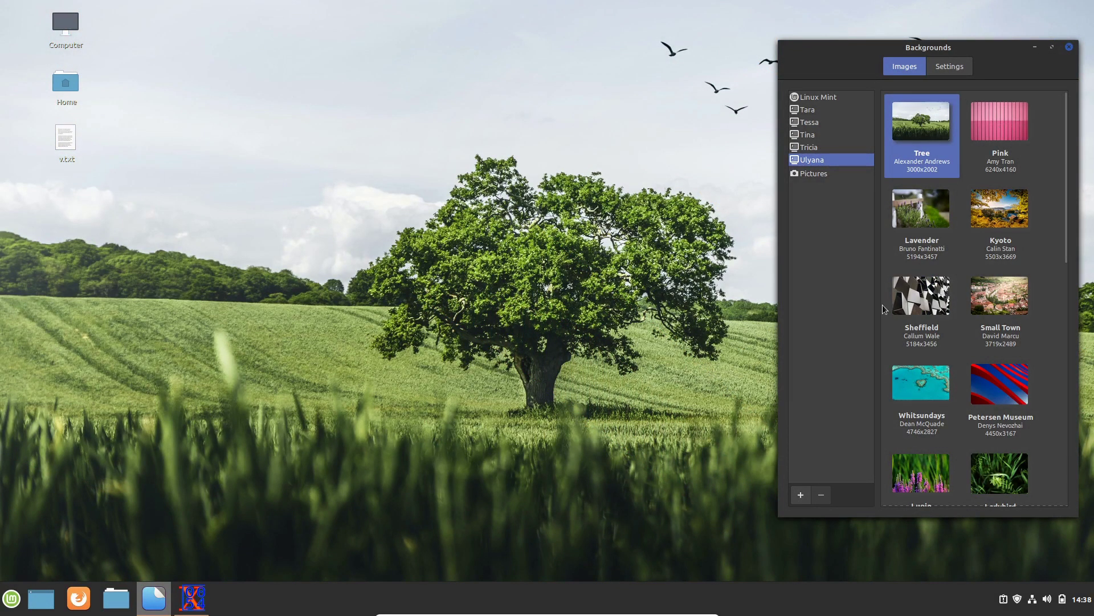
pyautogui.click(947, 198)
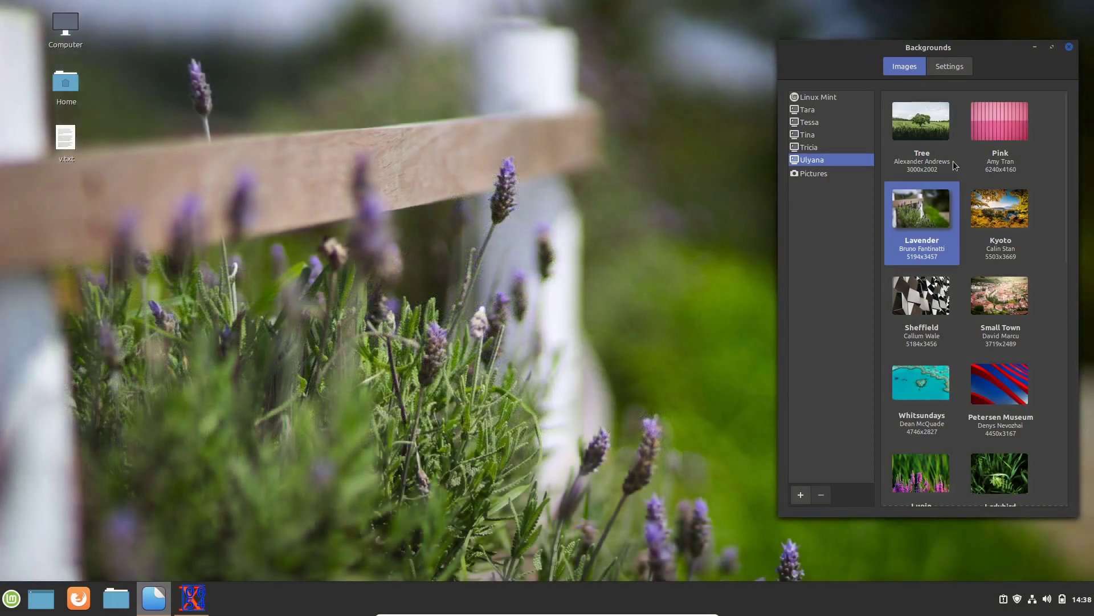
pyautogui.click(996, 107)
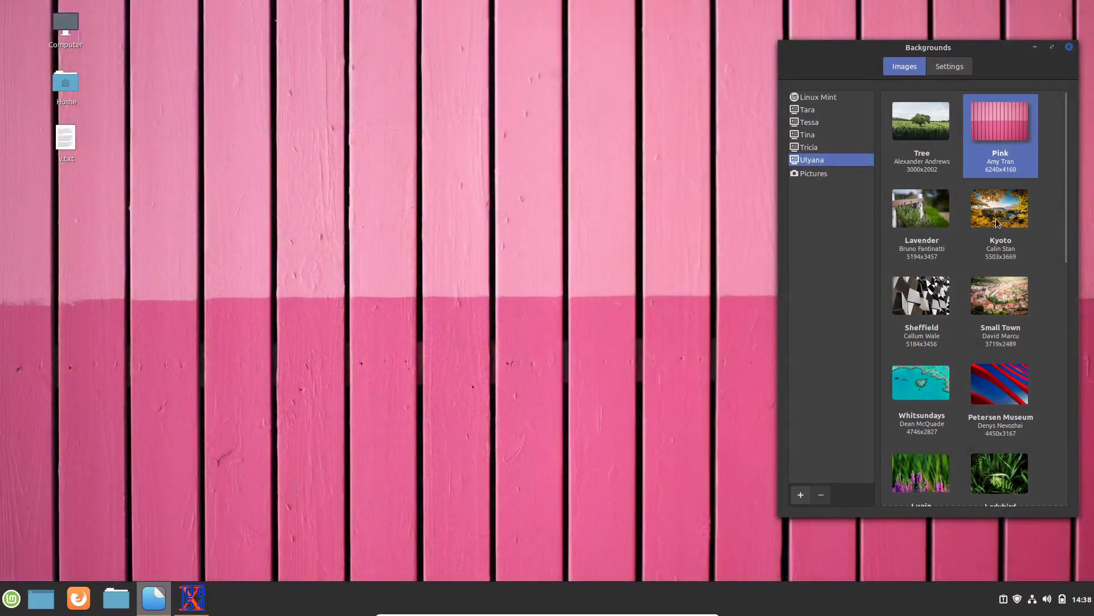
pyautogui.click(999, 222)
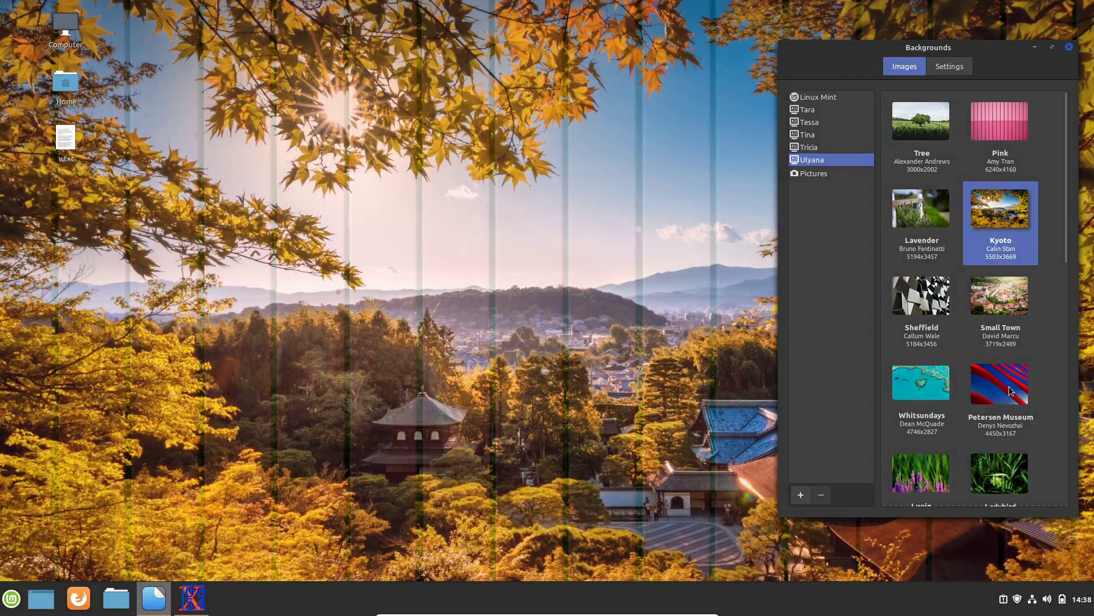
pyautogui.click(1001, 393)
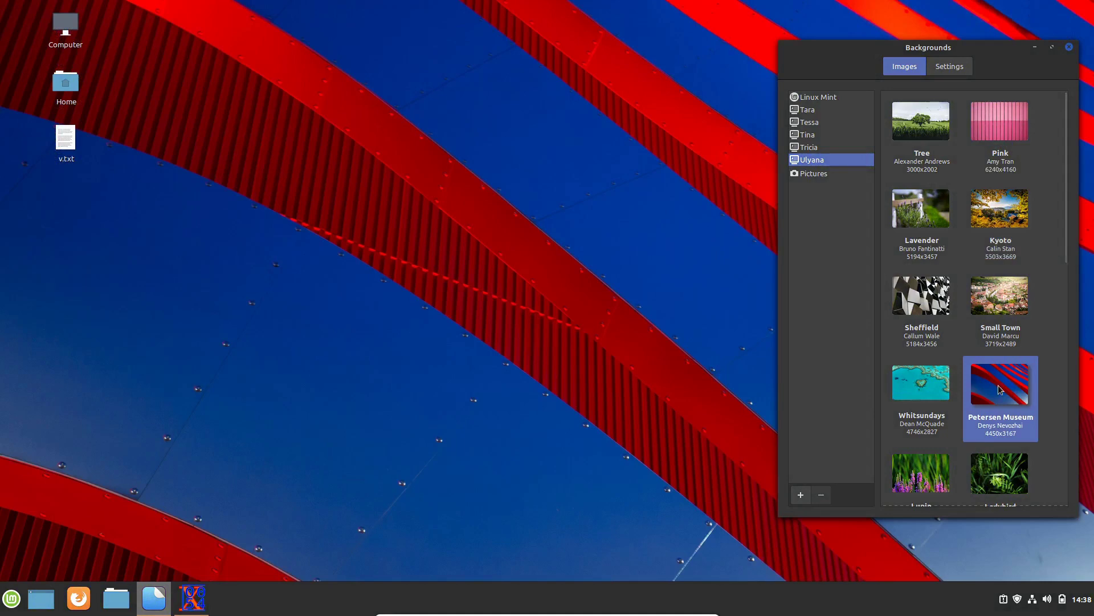
pyautogui.click(996, 296)
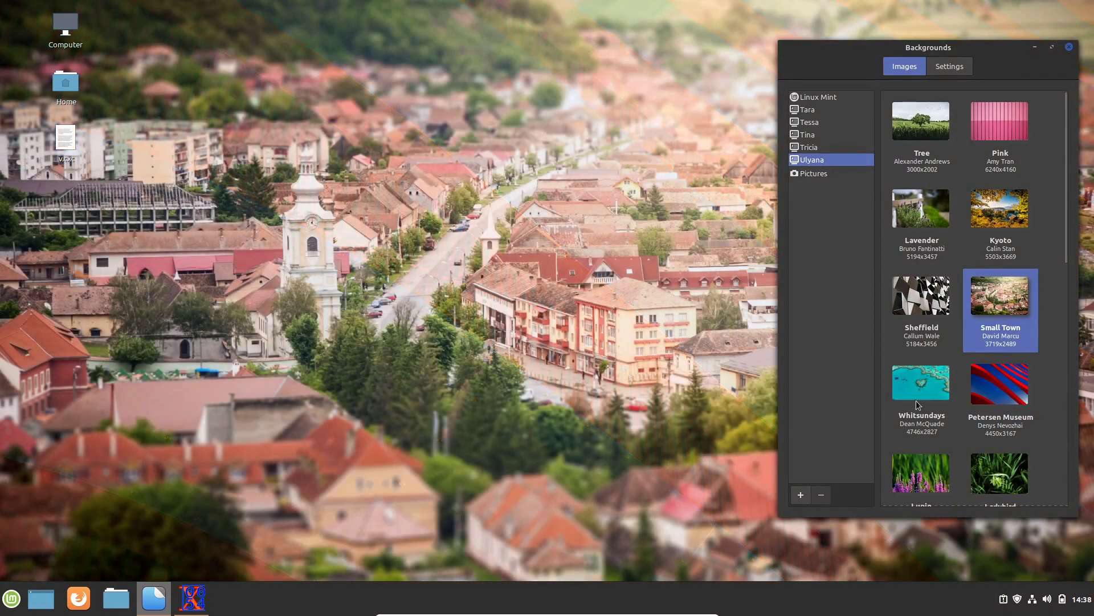
pyautogui.click(914, 386)
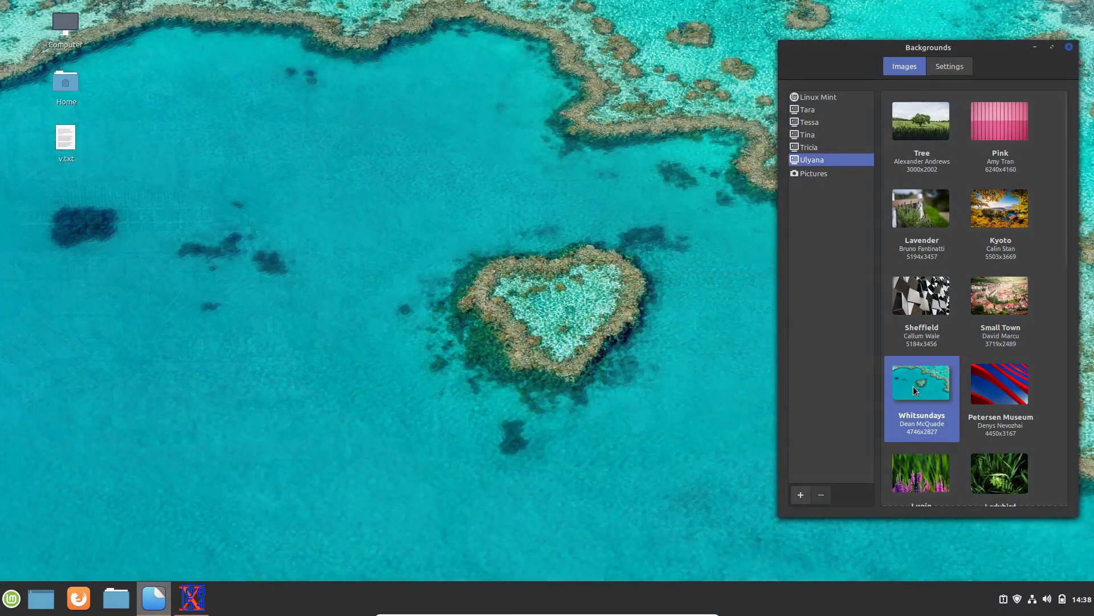
pyautogui.scroll(-1, 913, 386)
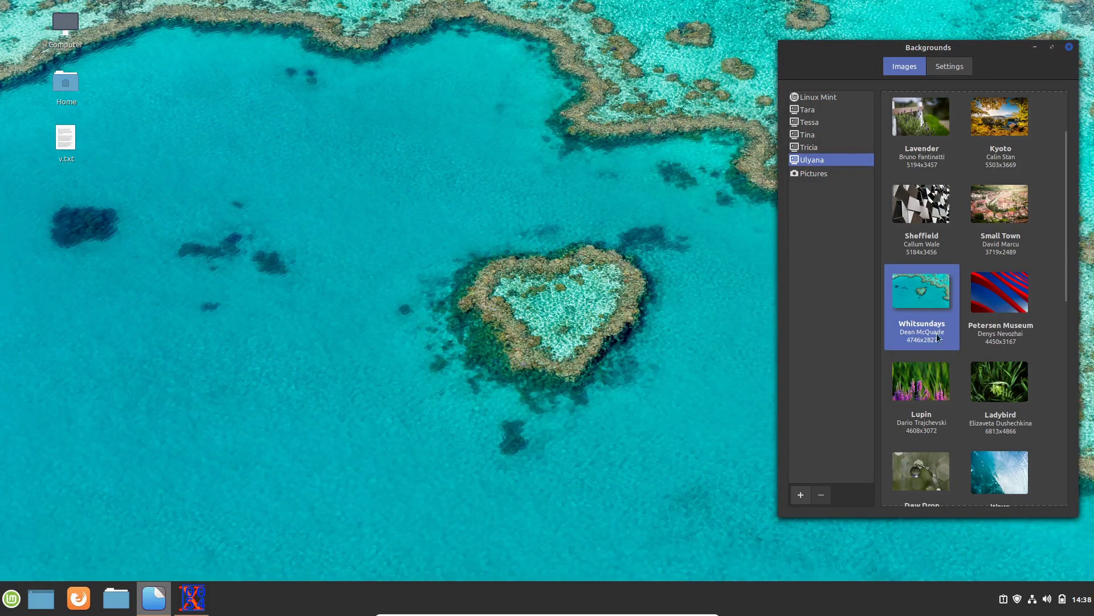
# Cycle the wallpaper through Lupin, Ladybird, Wave, Dew Drop, Beach and Confetti, ending on Leaf.
pyautogui.click(947, 387)
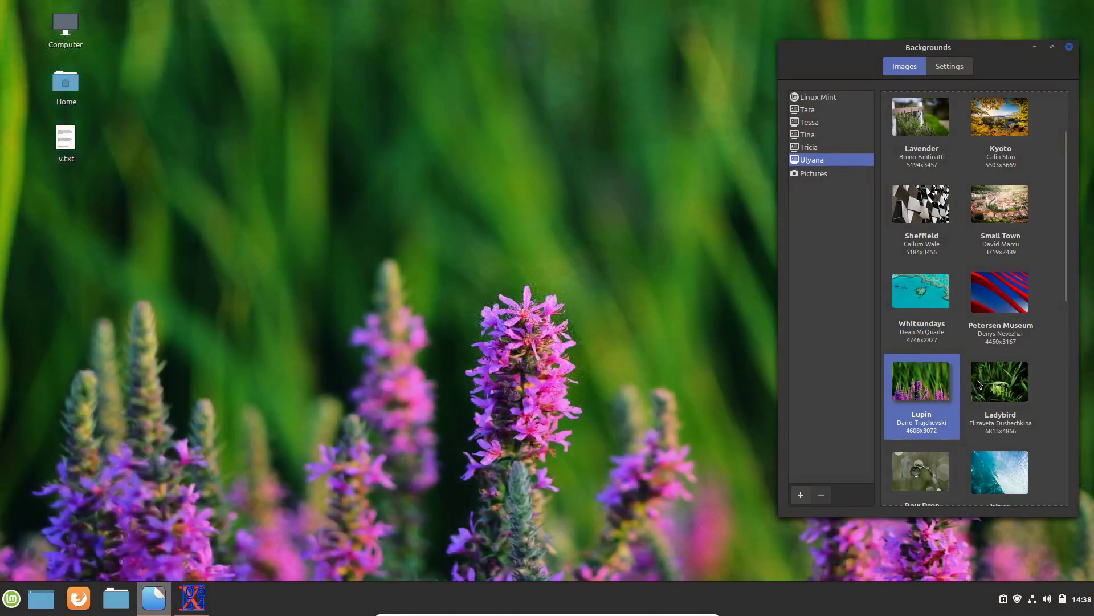
pyautogui.click(996, 391)
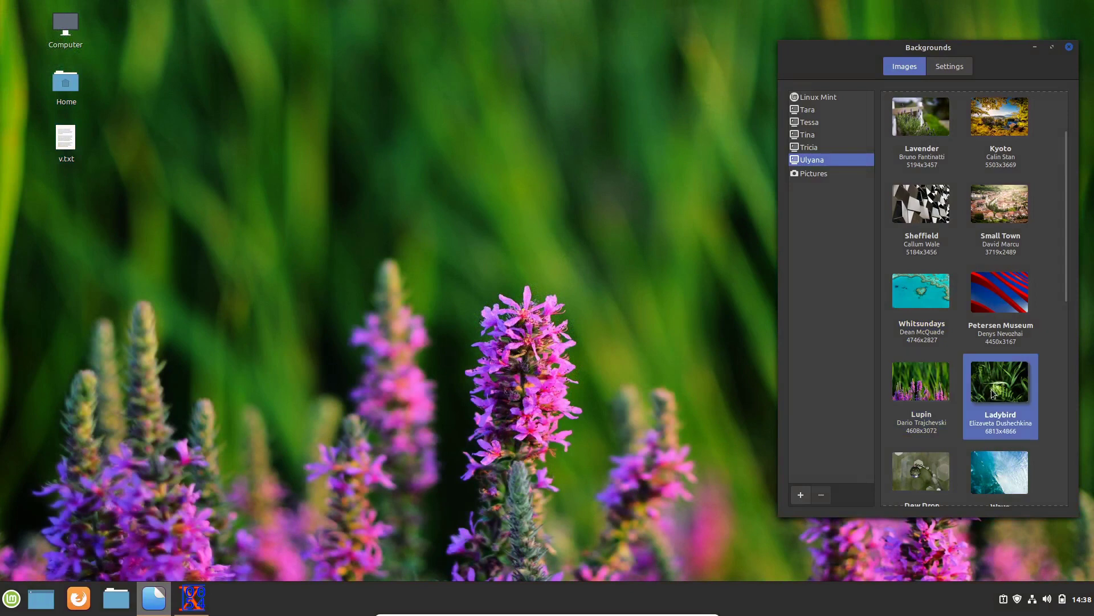
pyautogui.scroll(-1, 996, 392)
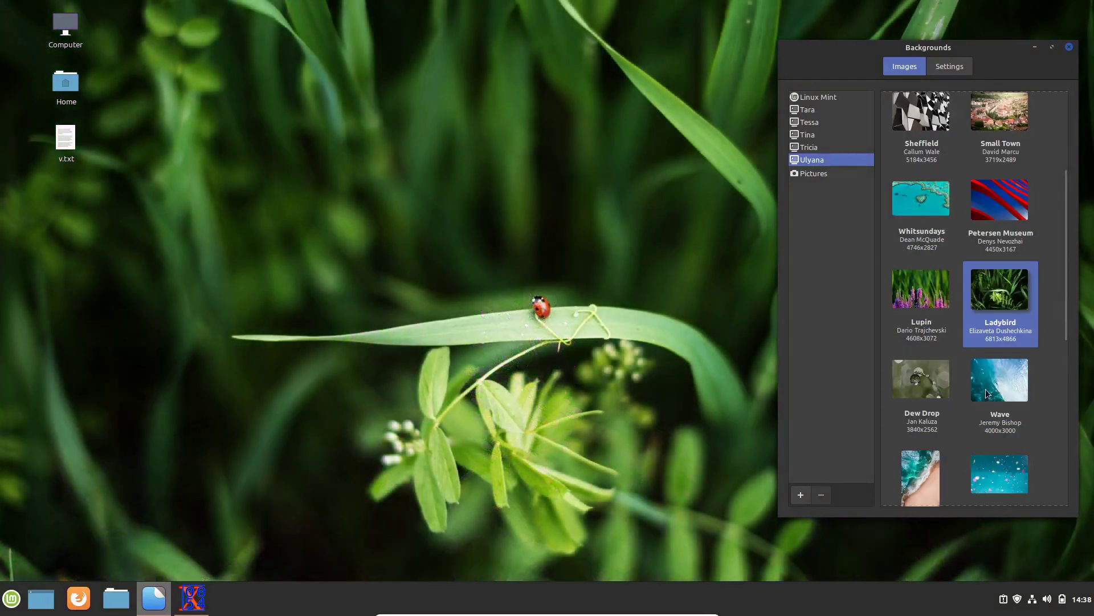
pyautogui.click(988, 392)
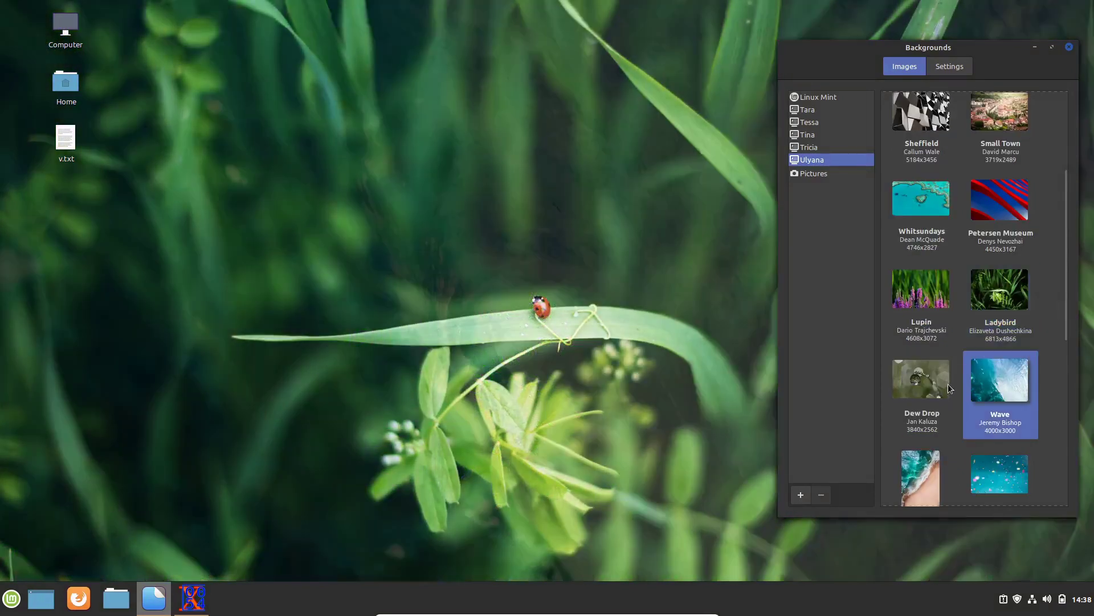
pyautogui.click(929, 390)
pyautogui.scroll(-2, 930, 389)
pyautogui.click(913, 336)
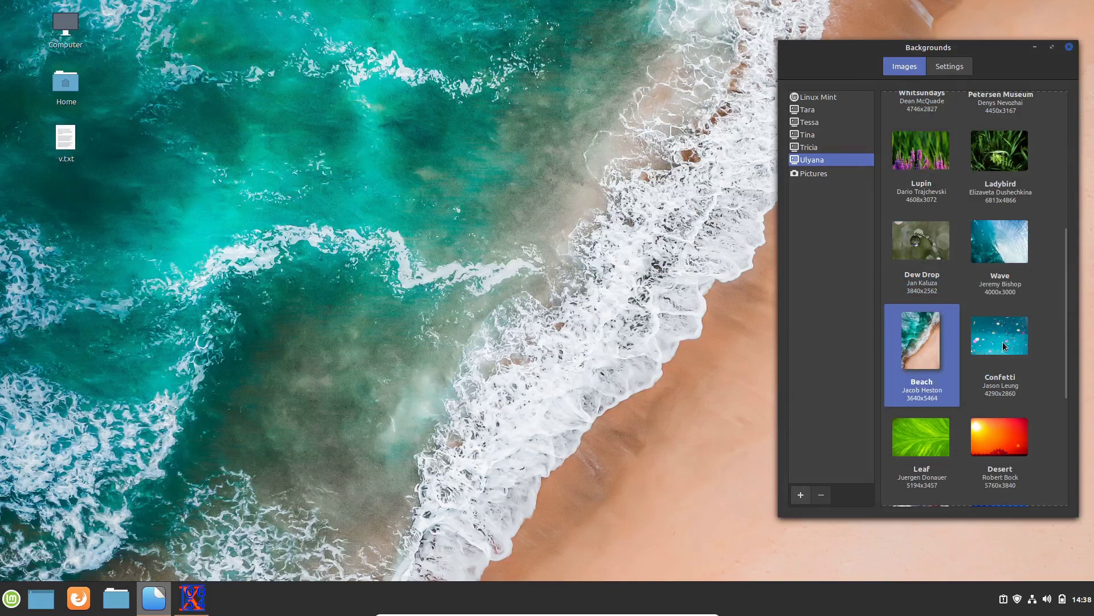
pyautogui.click(1001, 341)
pyautogui.scroll(-1, 992, 351)
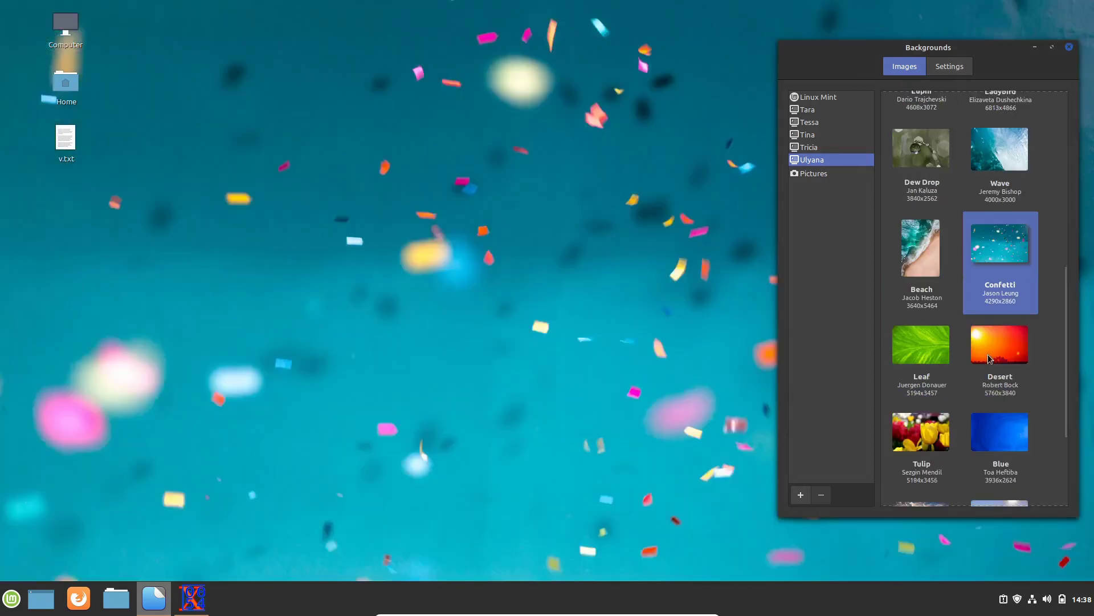
pyautogui.scroll(-1, 993, 286)
pyautogui.click(924, 324)
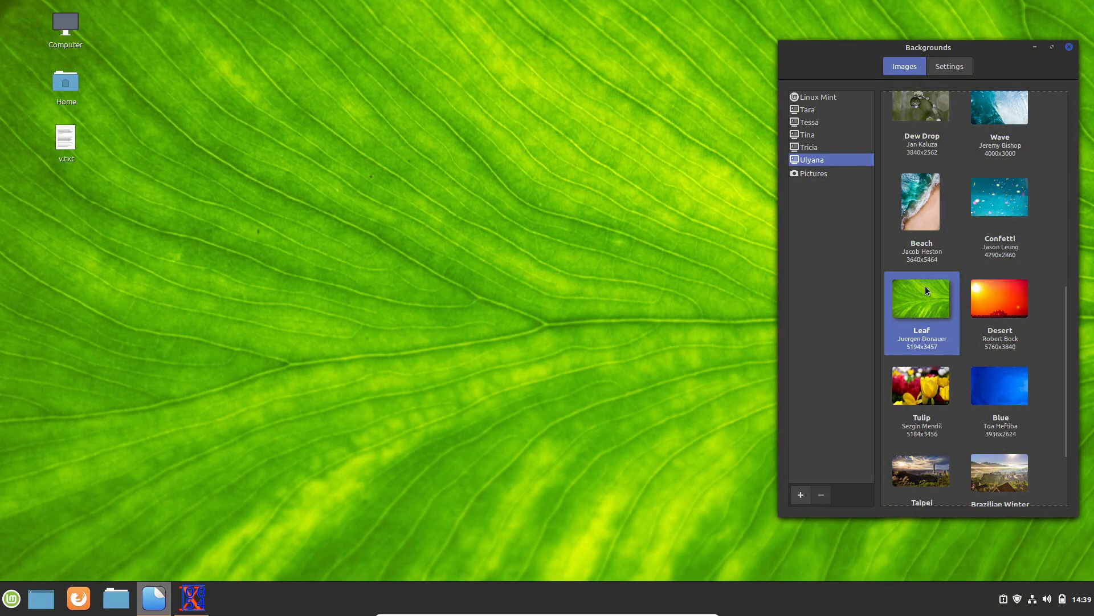
# Try Desert, Blue, Tulip, Taipei, Brazilian Winter, Fire and Rose wallpapers, then reapply Leaf.
pyautogui.click(984, 310)
pyautogui.click(998, 405)
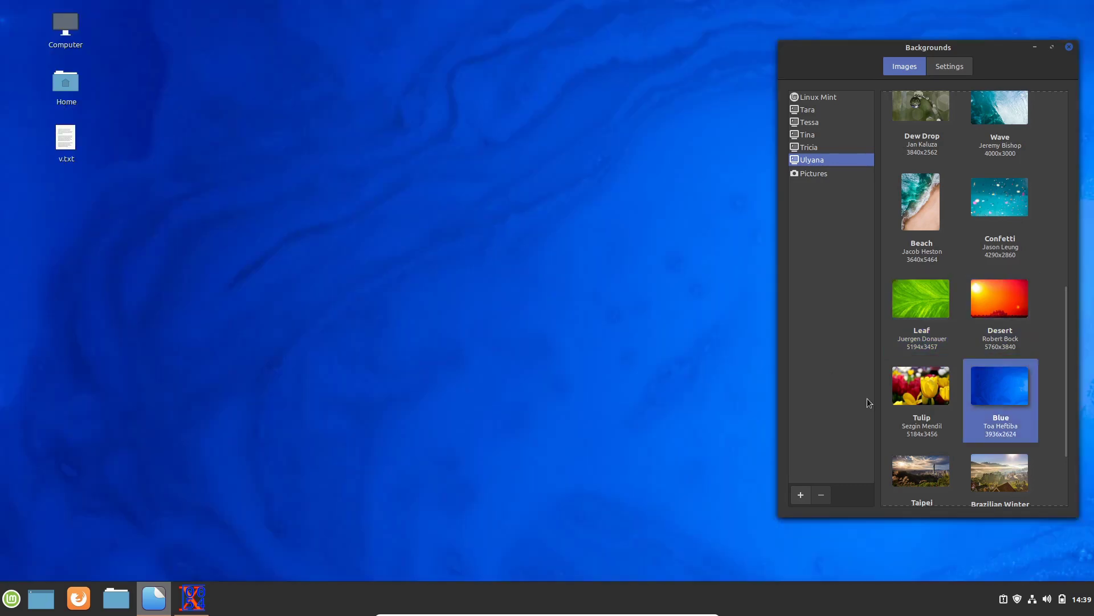
pyautogui.click(933, 394)
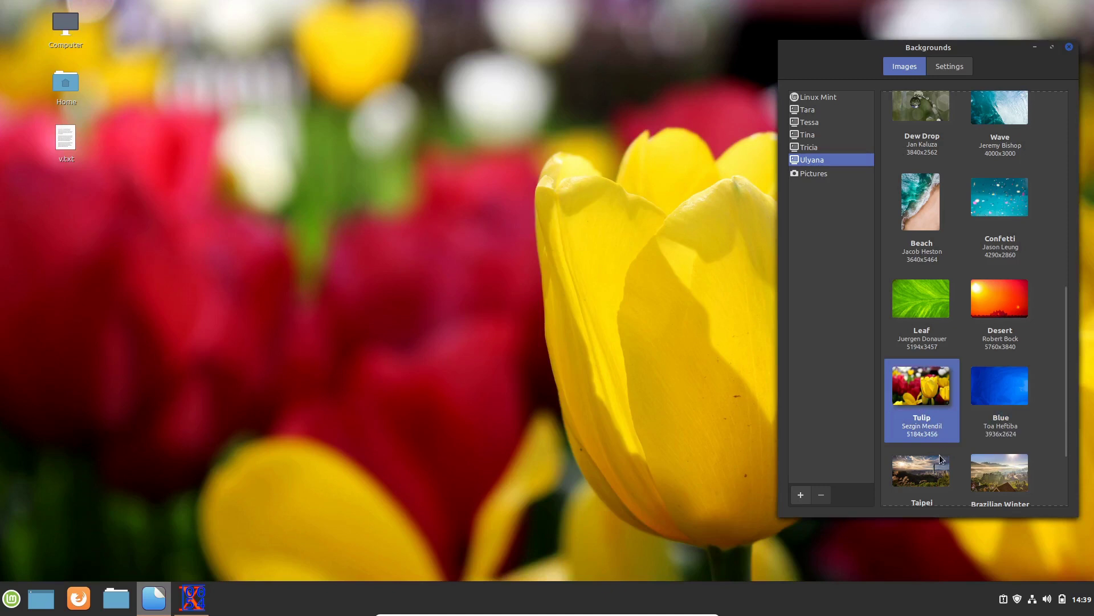
pyautogui.click(941, 459)
pyautogui.click(1007, 457)
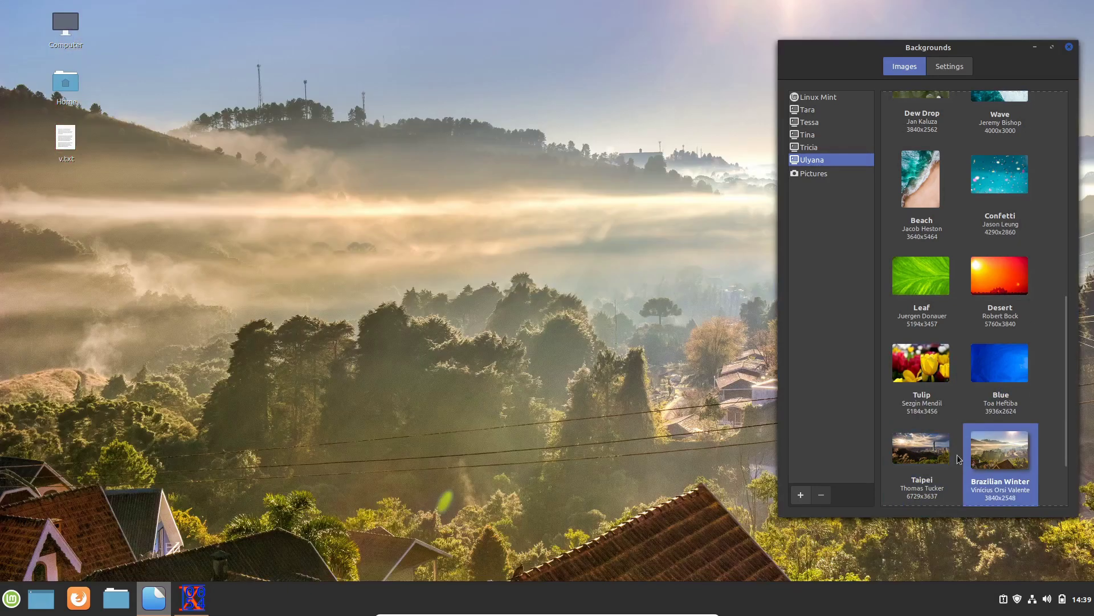
pyautogui.click(940, 459)
pyautogui.scroll(-1, 941, 459)
pyautogui.click(923, 453)
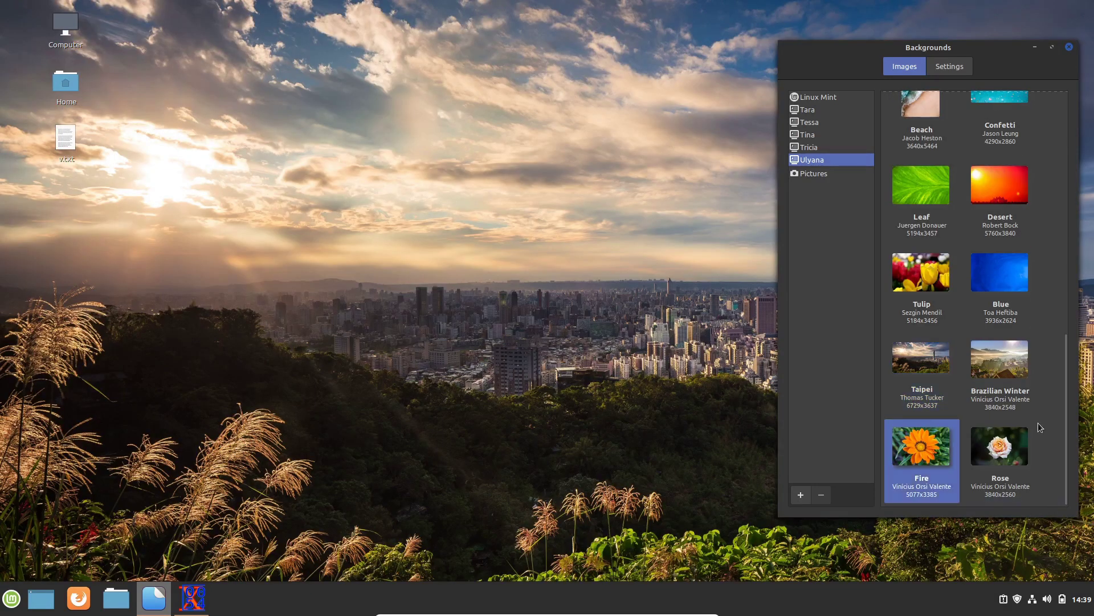
pyautogui.click(1012, 443)
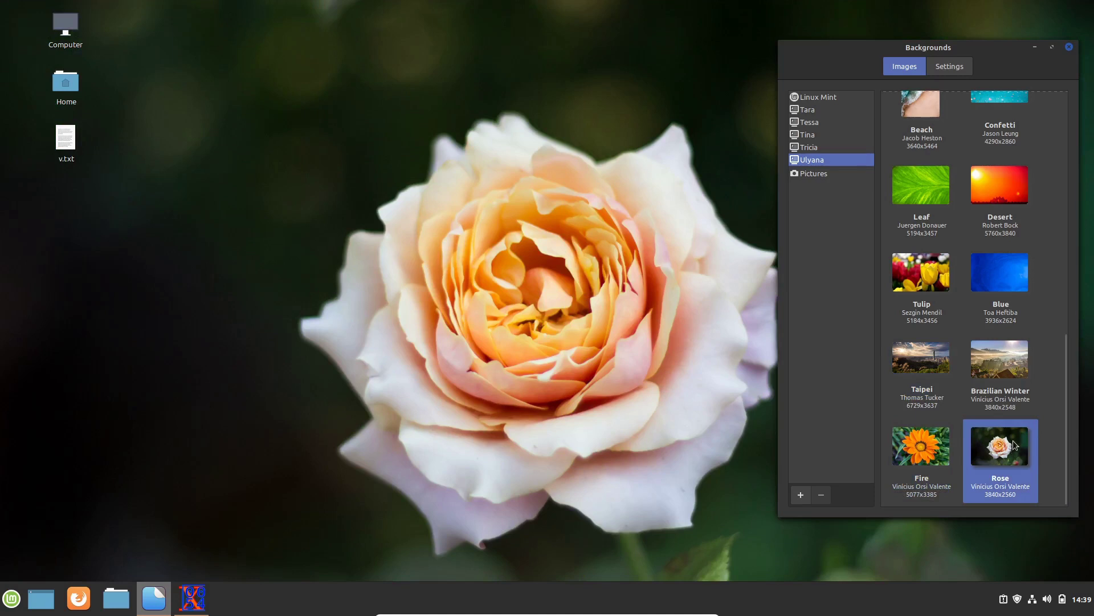
pyautogui.scroll(1, 981, 287)
pyautogui.click(942, 226)
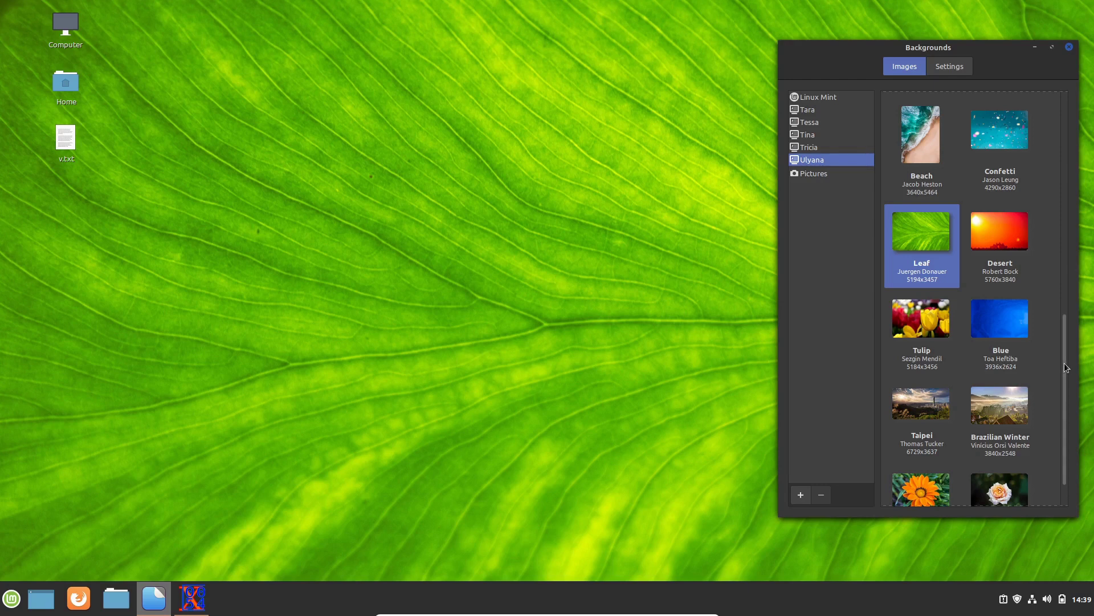
pyautogui.moveTo(1064, 363); pyautogui.dragTo(1063, 292)
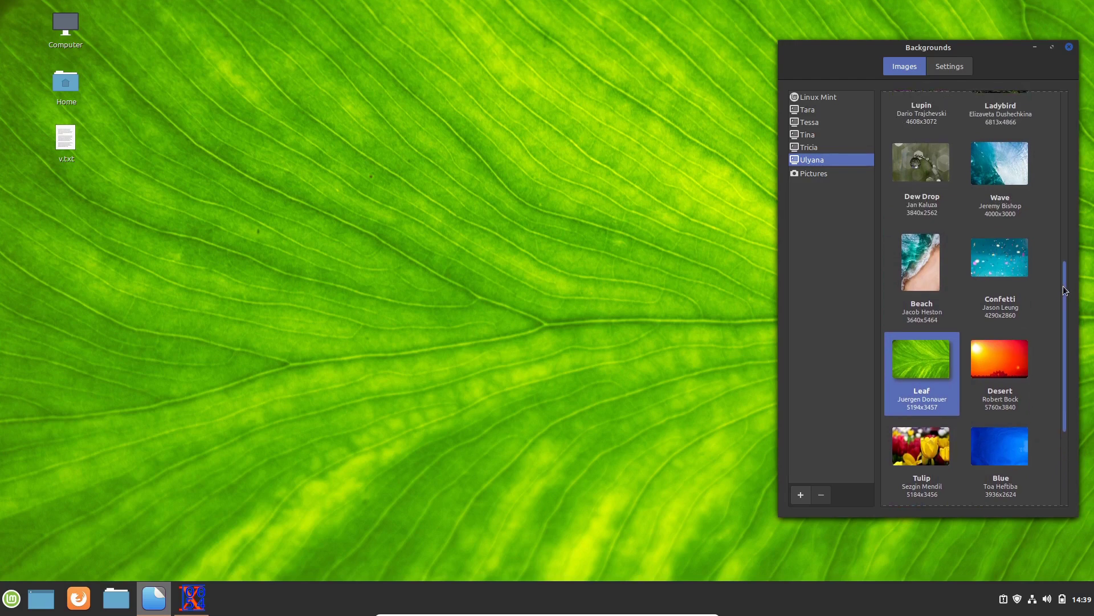
pyautogui.moveTo(1063, 287); pyautogui.dragTo(1036, 168)
# Pick the Petersen Museum thumbnail at the top of the Backgrounds grid.
pyautogui.click(975, 350)
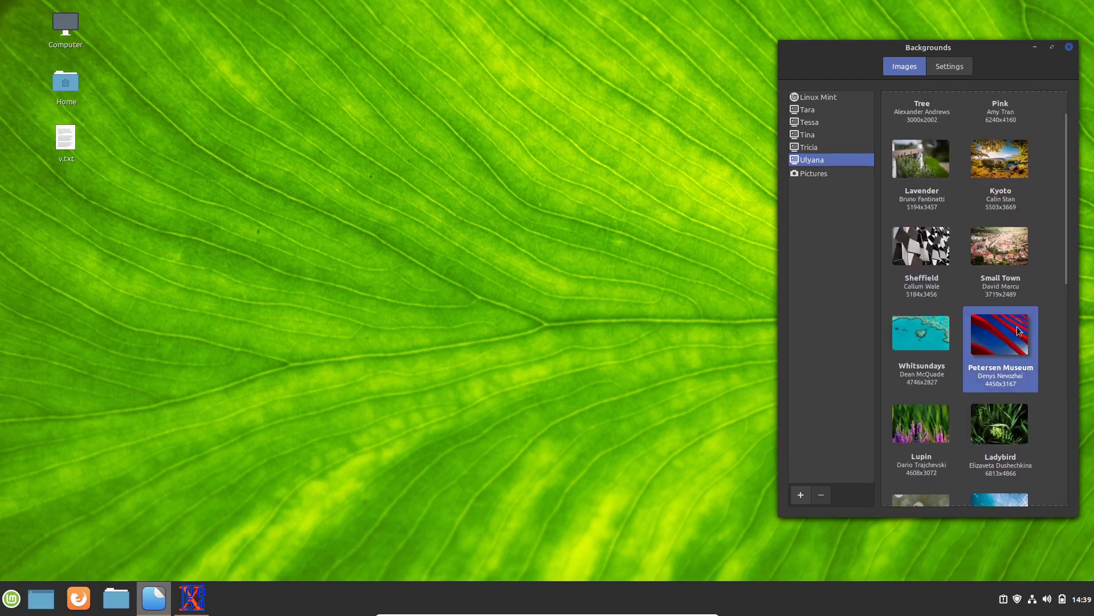